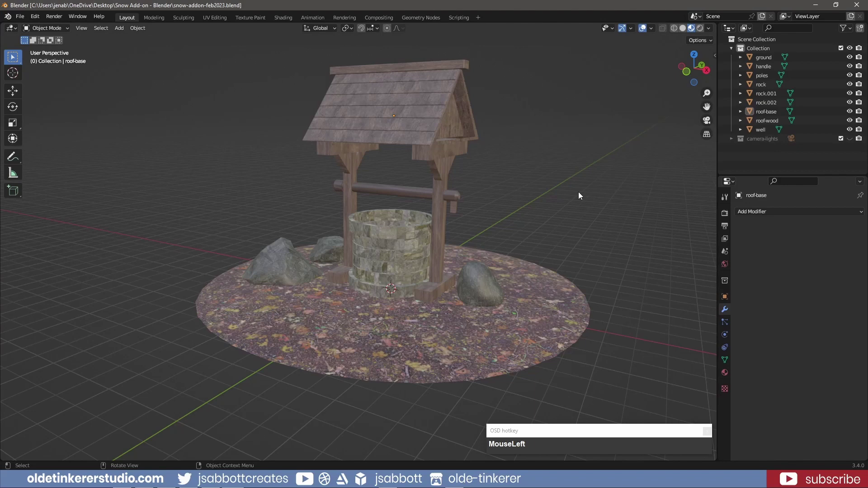
scroll(578, 196, up, 1)
Step: Enable the Real Snow add-on in Preferences and show its tab in the viewport sidebar
click(36, 18)
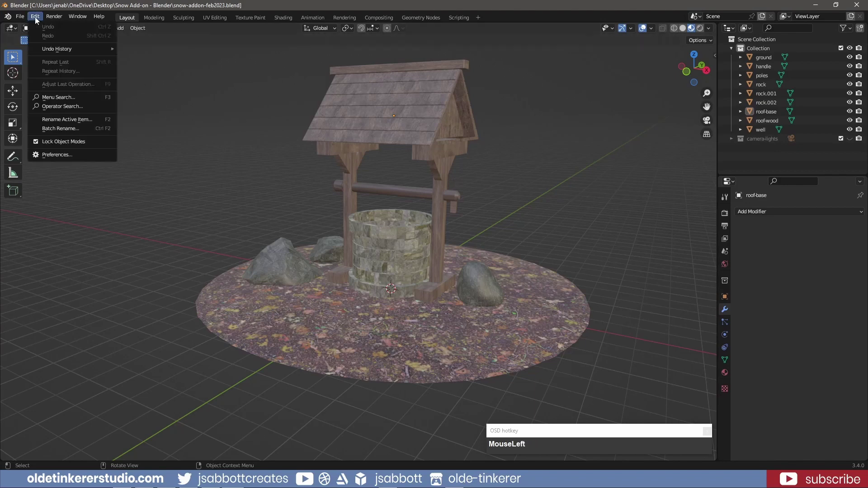
click(65, 154)
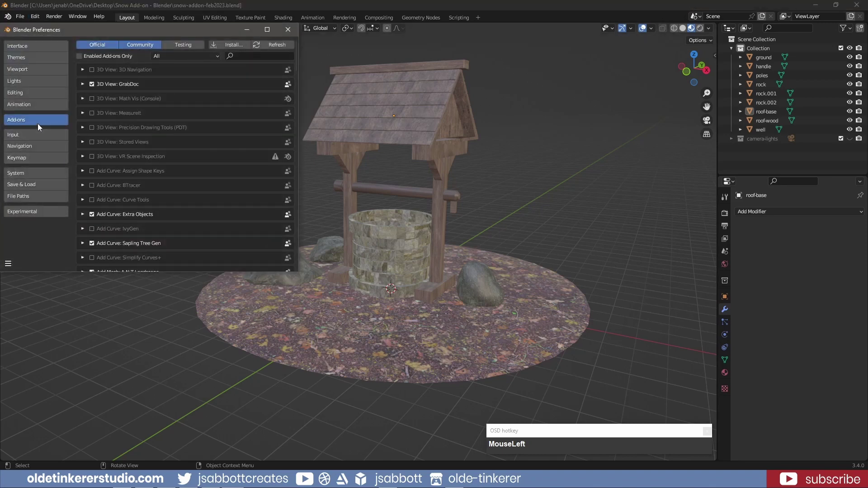
click(248, 58)
text(s)
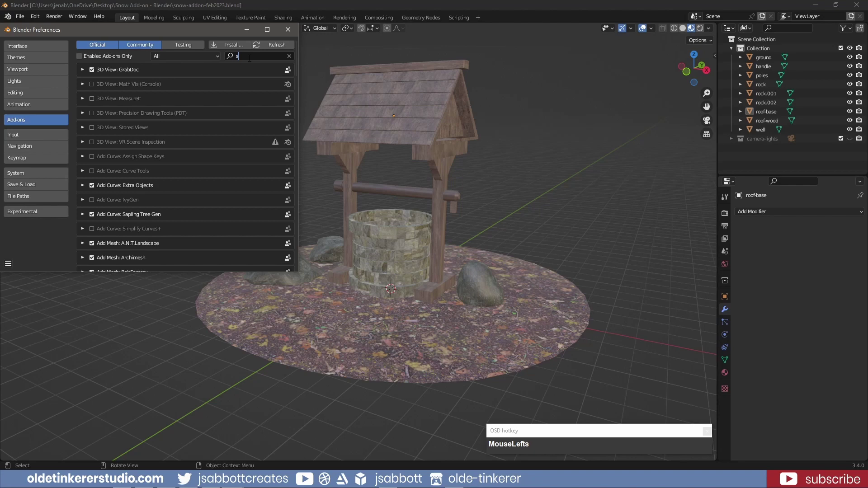
text(now)
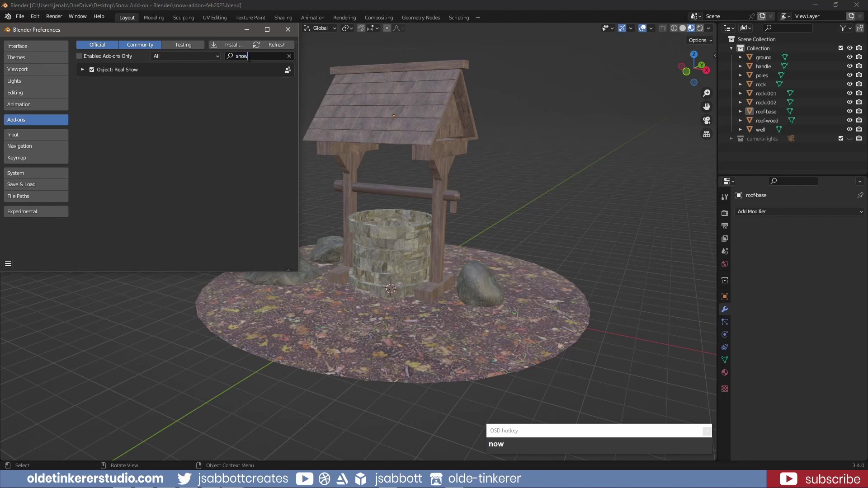
click(94, 79)
click(8, 264)
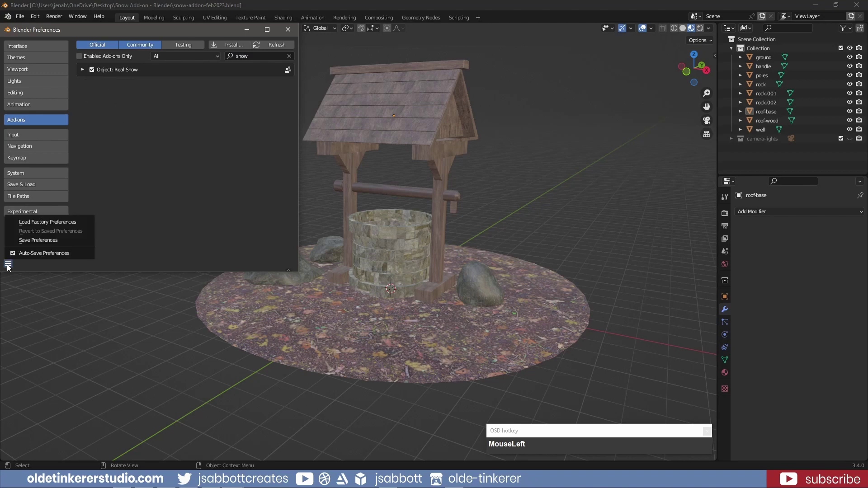
click(287, 29)
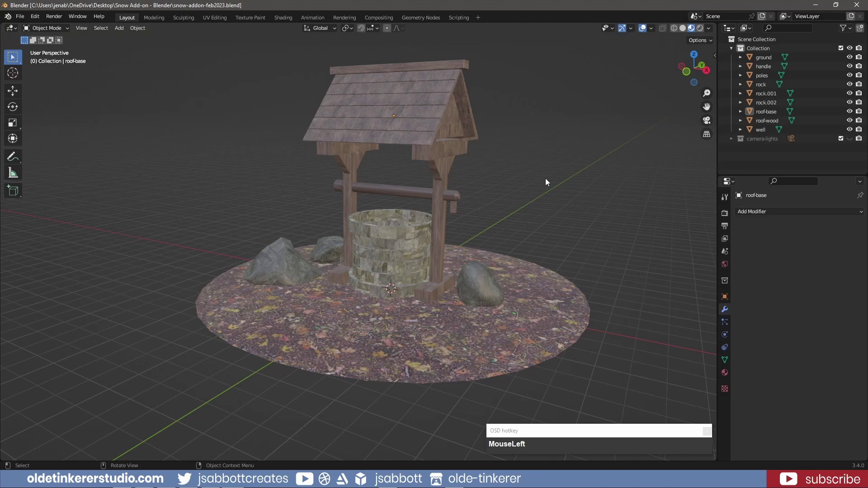
key(n)
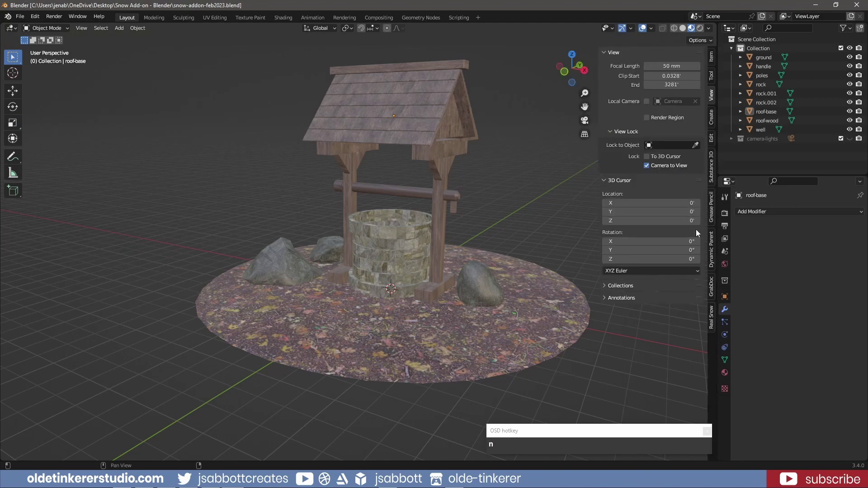
click(712, 319)
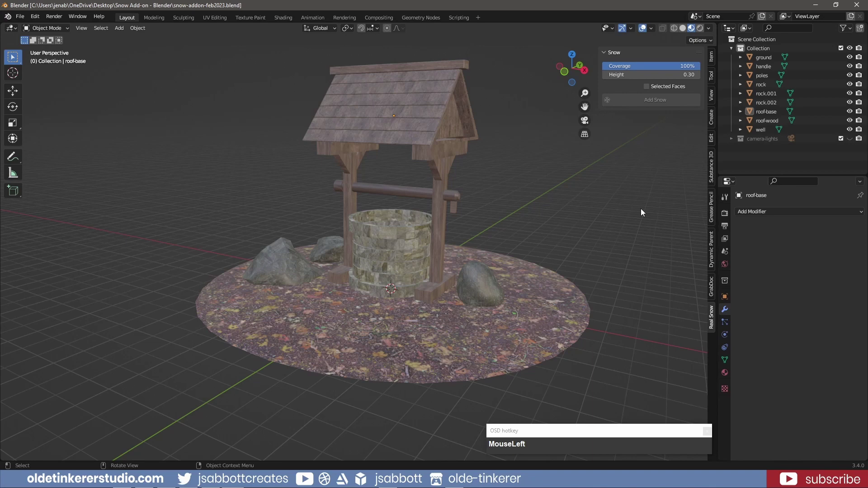
Step: Turn on the Face Orientation overlay and recalculate the ground disc's normals to point outside
click(652, 28)
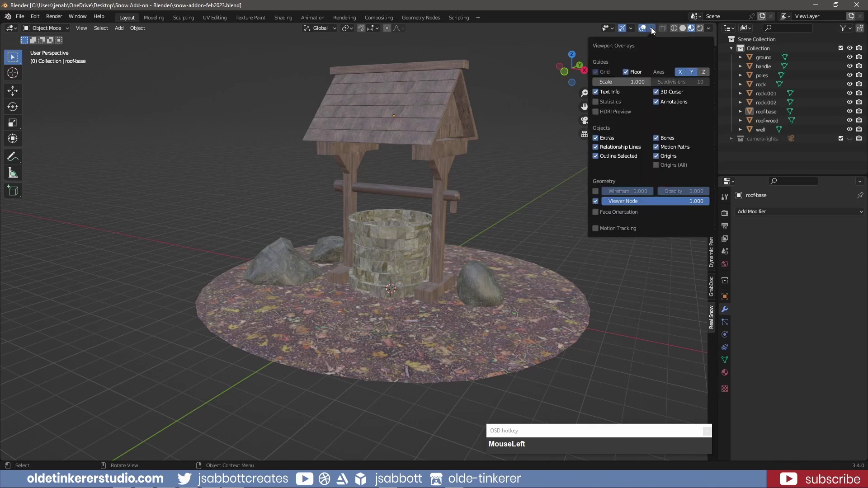
click(595, 212)
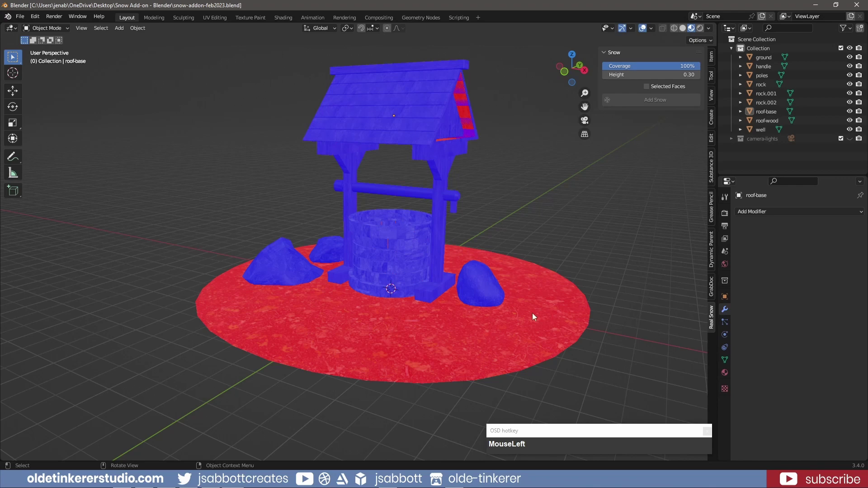
click(520, 315)
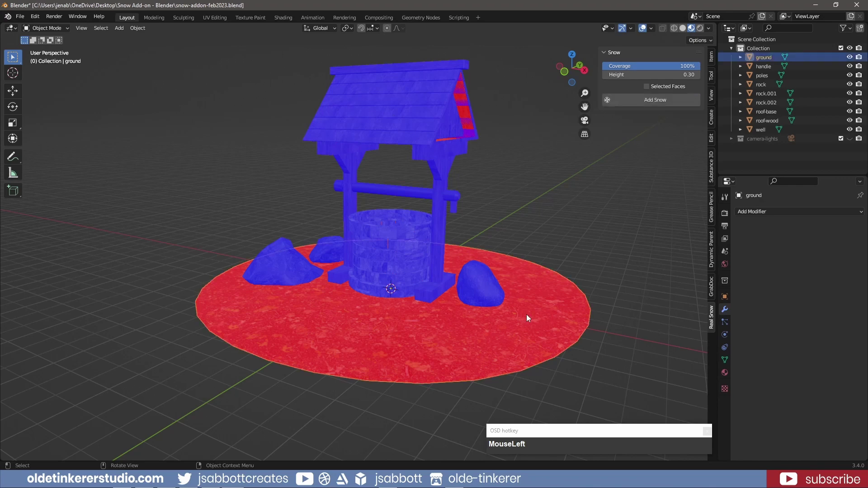
key(Tab)
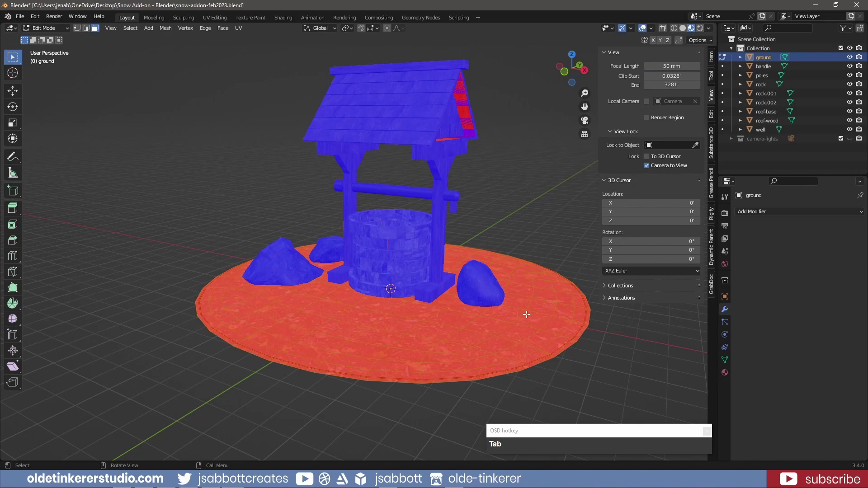
key(a)
key(alt)
key(alt+n)
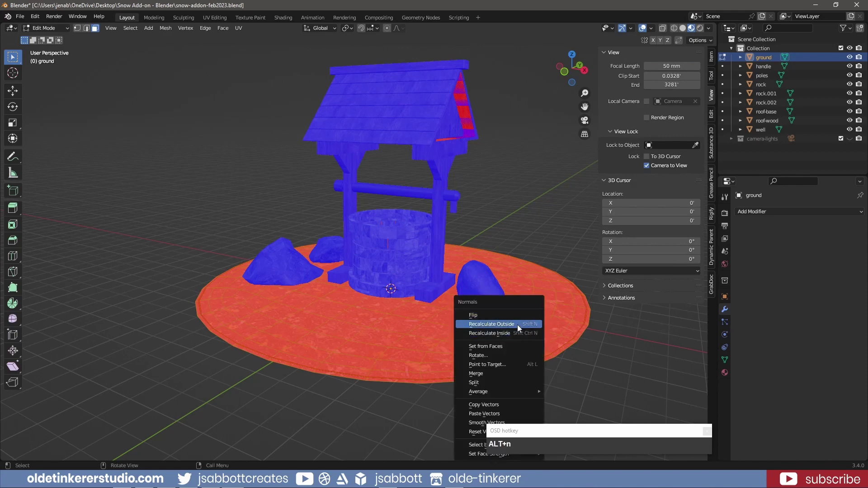
click(517, 325)
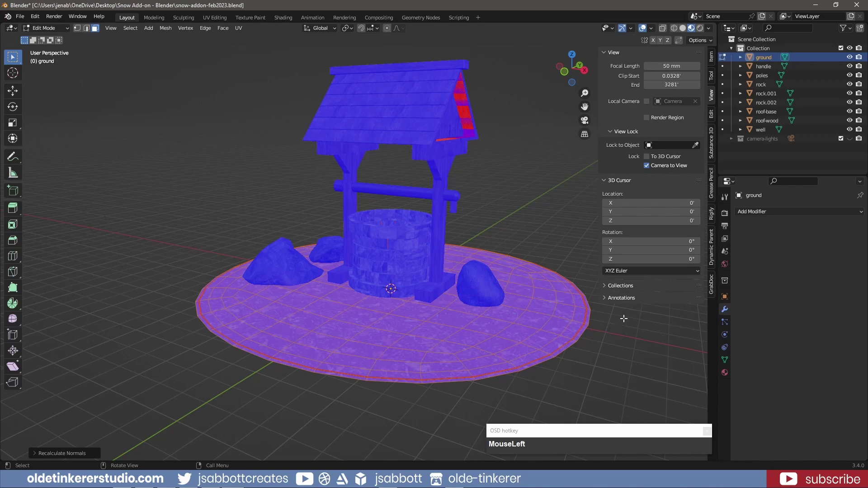
key(Tab)
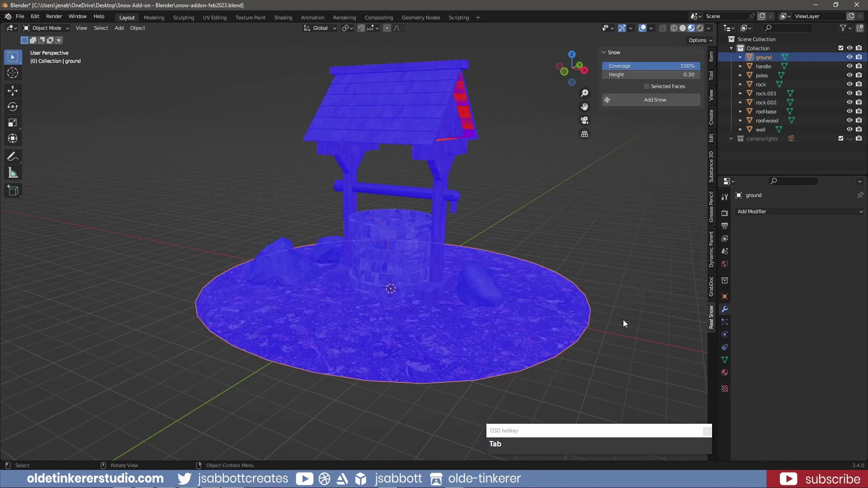
Step: Turn off Face Orientation, add full snow to the ground, then undo it
click(651, 27)
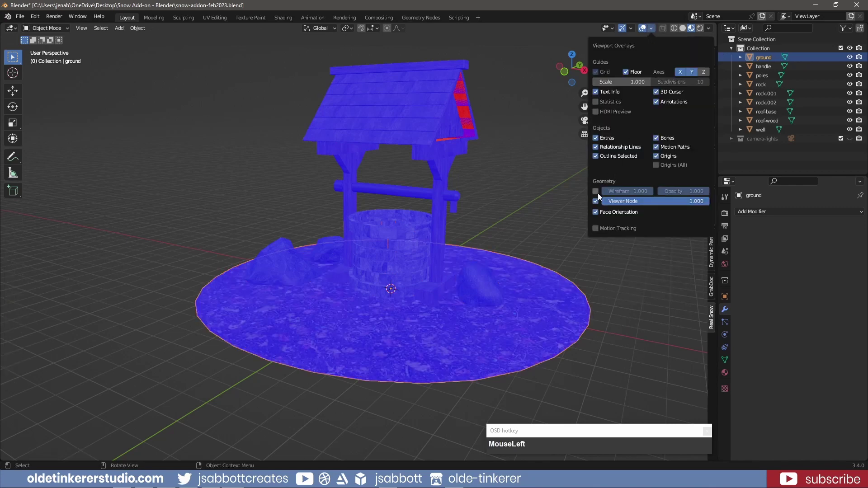
click(596, 213)
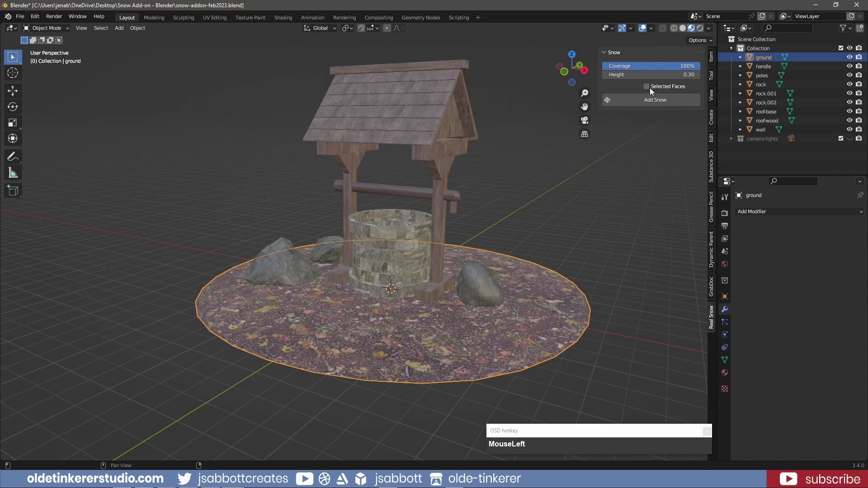
click(651, 100)
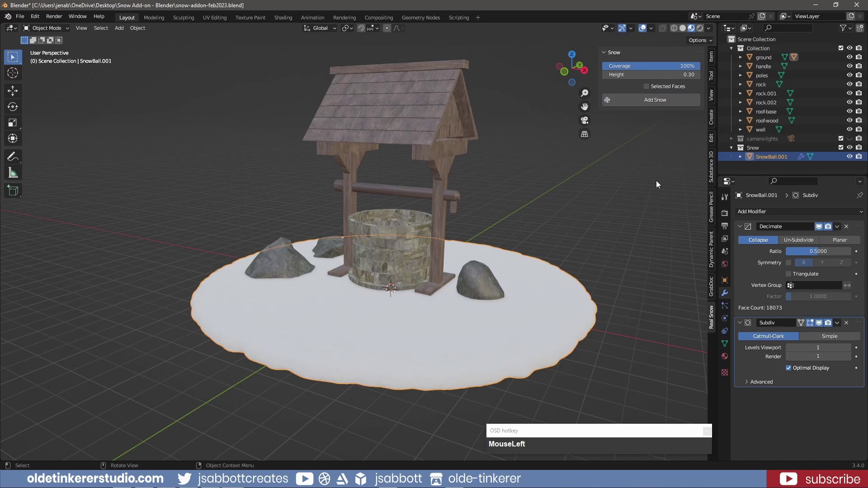
scroll(655, 183, down, 1)
key(ctrl+z)
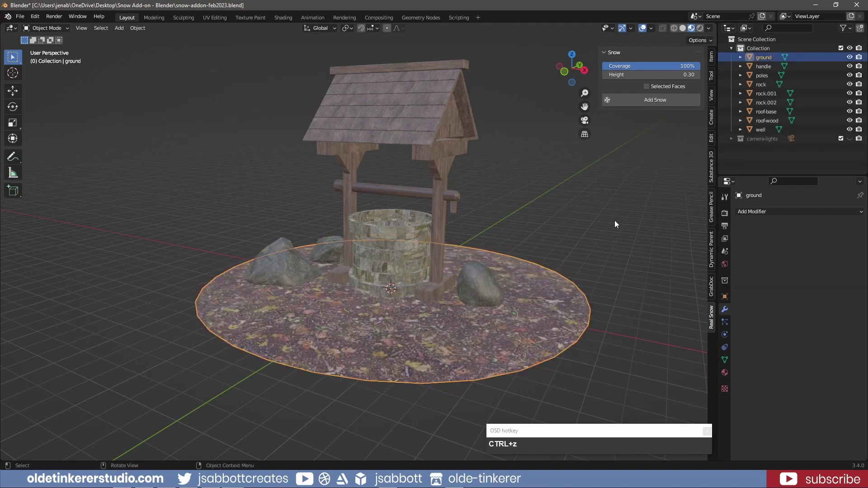
Step: Add 30% coverage snow to the ground, then select the rock right of the well
click(652, 65)
text(30)
key(Return)
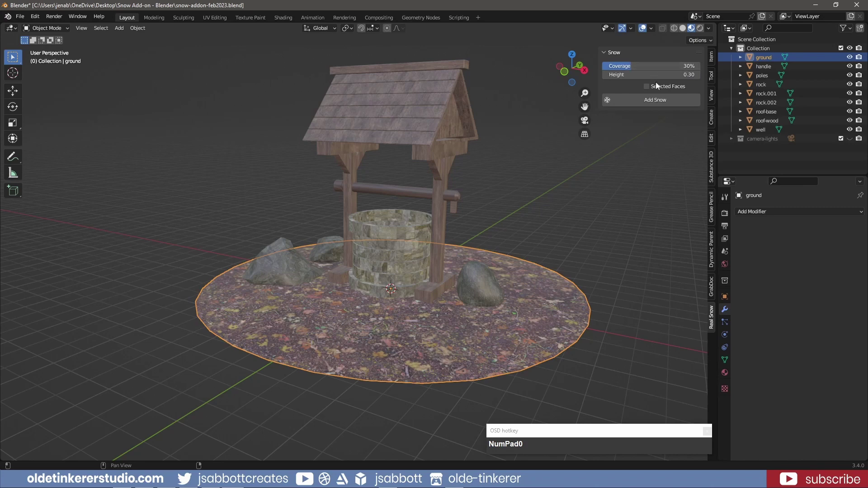
click(668, 100)
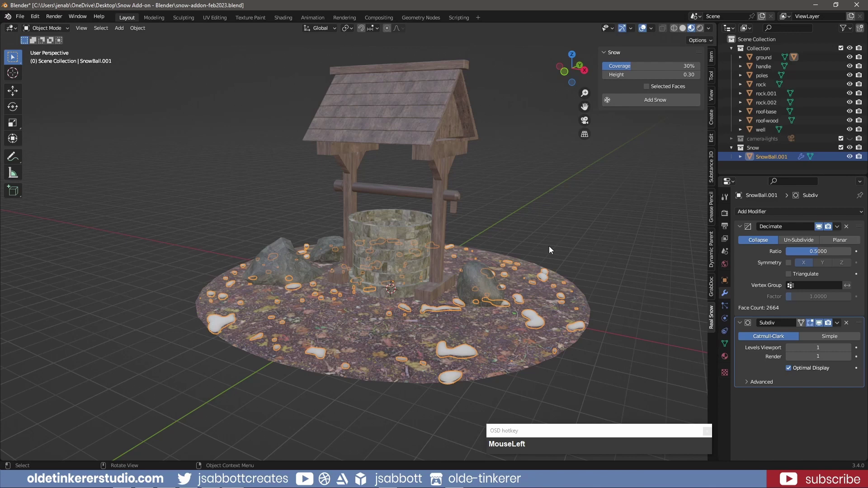
click(471, 277)
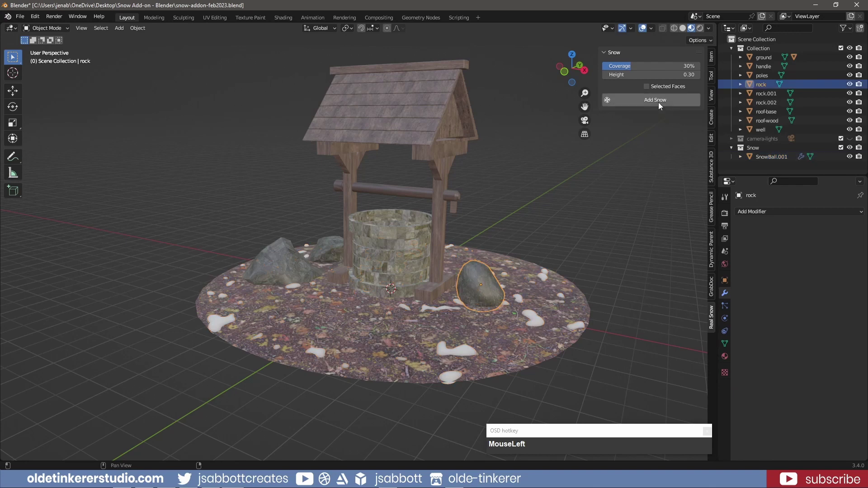
Step: Cap the rock right of the well with snow at 100% coverage
click(639, 66)
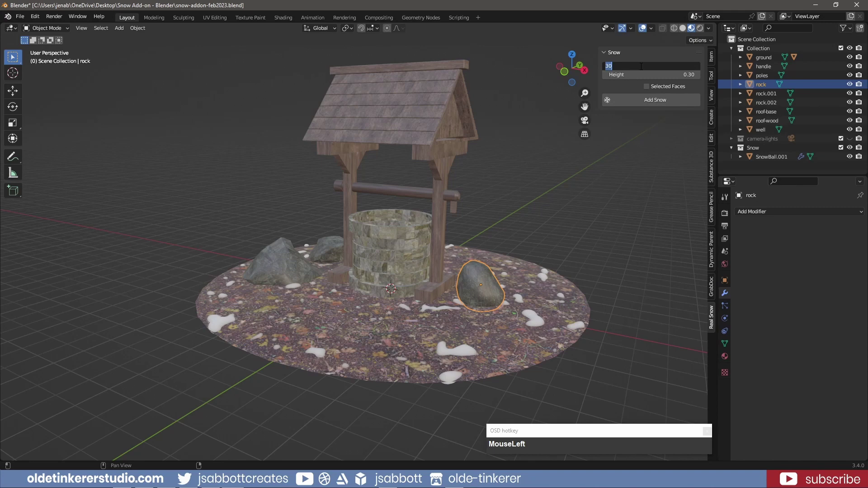
text(100)
key(Return)
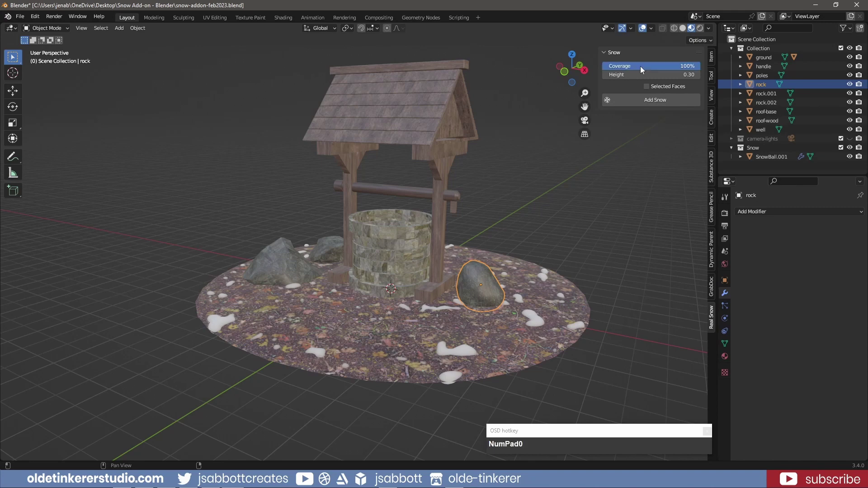
click(642, 100)
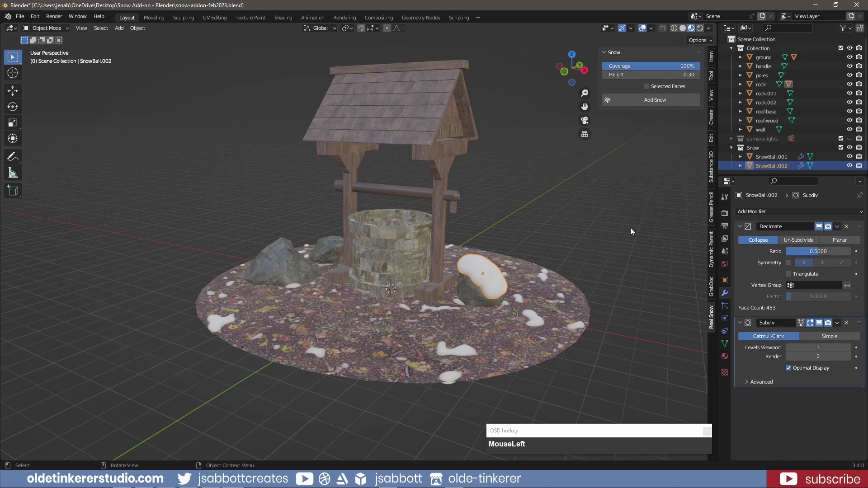
mouse_move(457, 260)
middle_down()
mouse_move(501, 266)
mouse_move(368, 264)
mouse_move(470, 260)
middle_up()
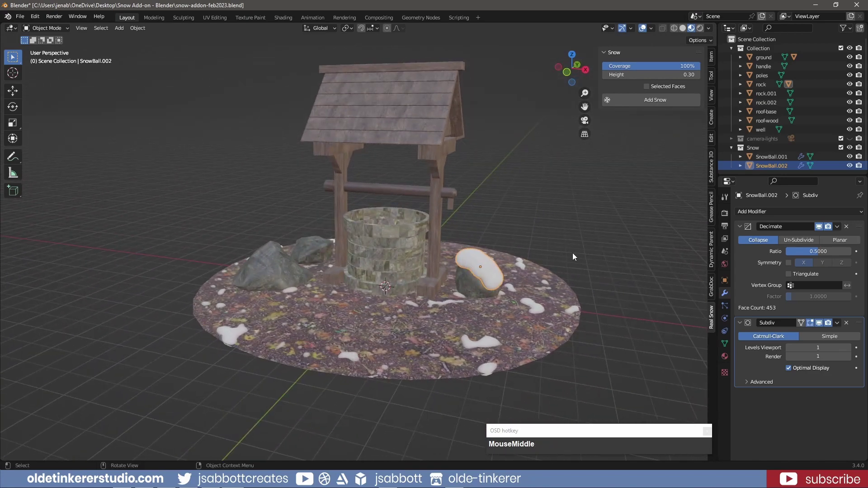
Step: Select the large rock left of the well and add snow at 0.50 height
click(278, 269)
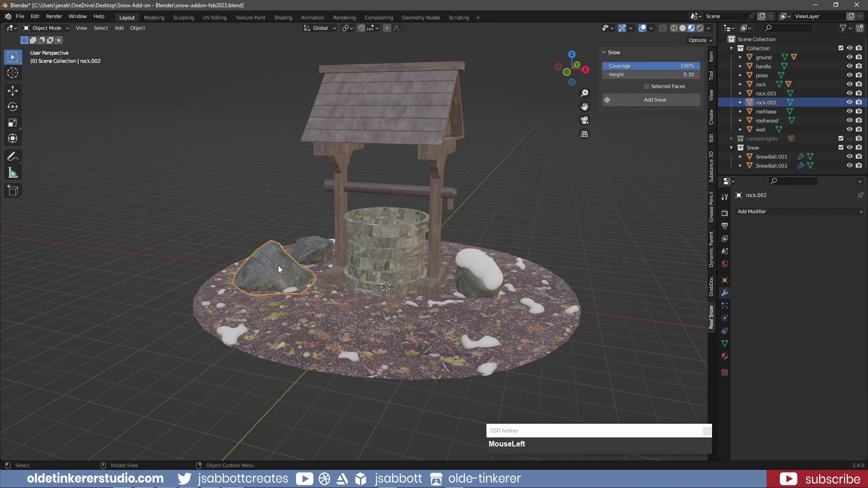
double_click(651, 75)
text(.5)
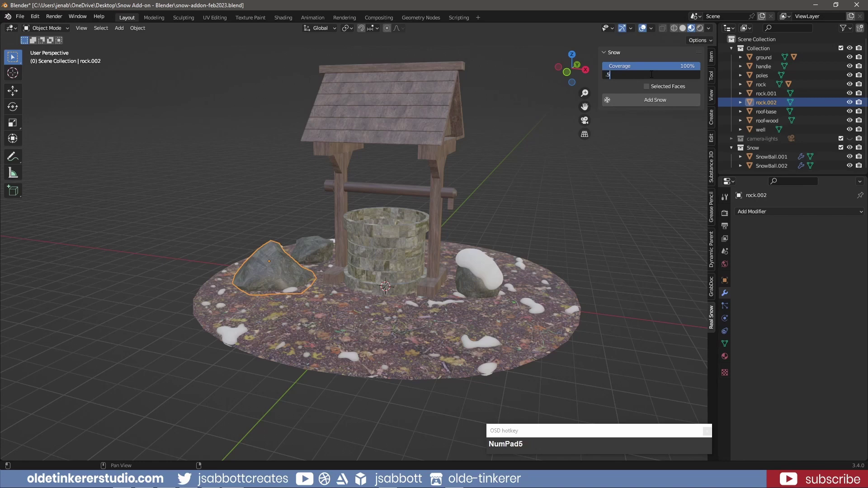
key(Return)
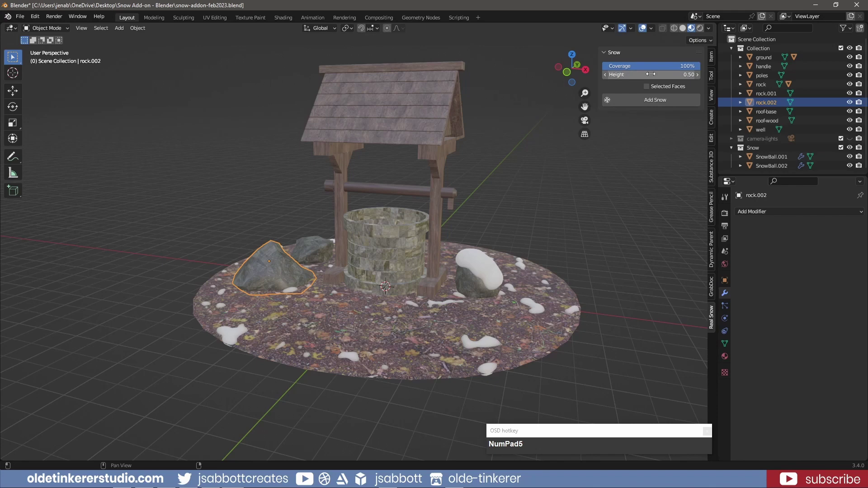
click(650, 101)
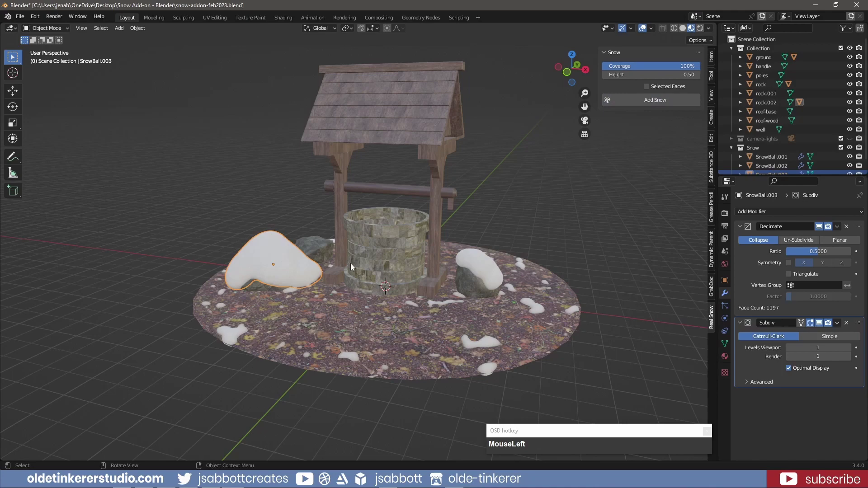
mouse_move(344, 263)
middle_down()
mouse_move(494, 250)
mouse_move(386, 261)
mouse_move(572, 215)
middle_up()
scroll(571, 216, down, 1)
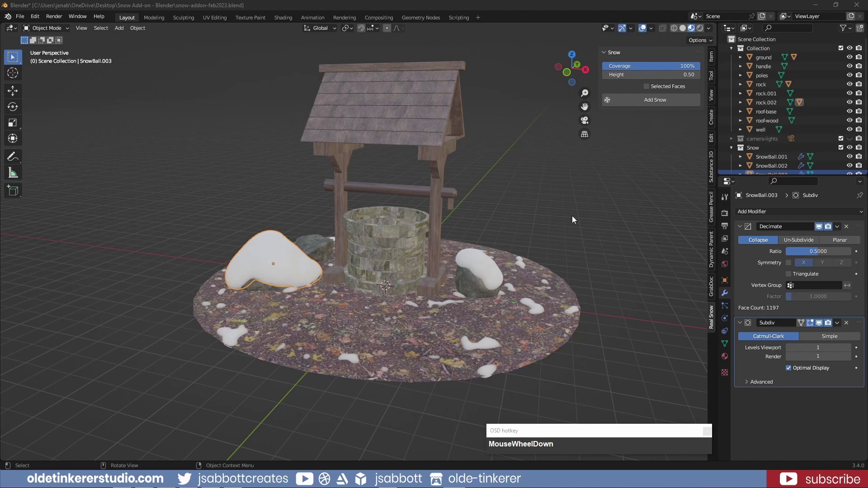
Step: In Edit Mode, select six faces on the well's top and bottom rims, then exit
click(380, 261)
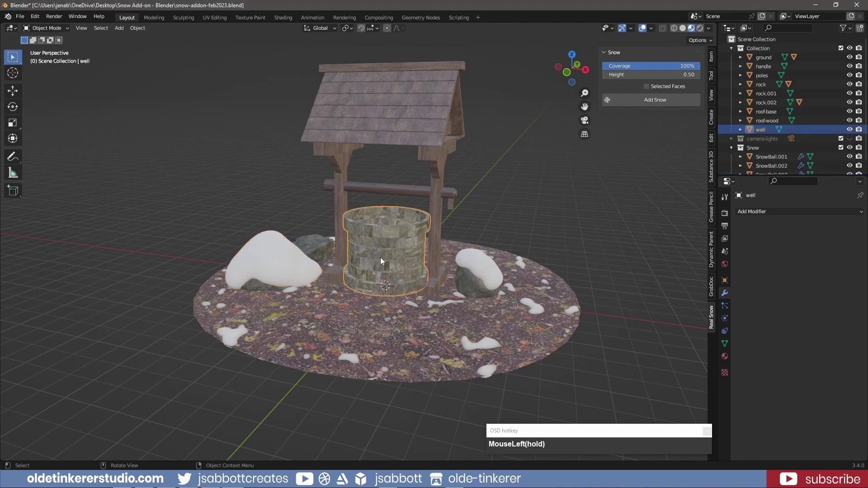
key(Tab)
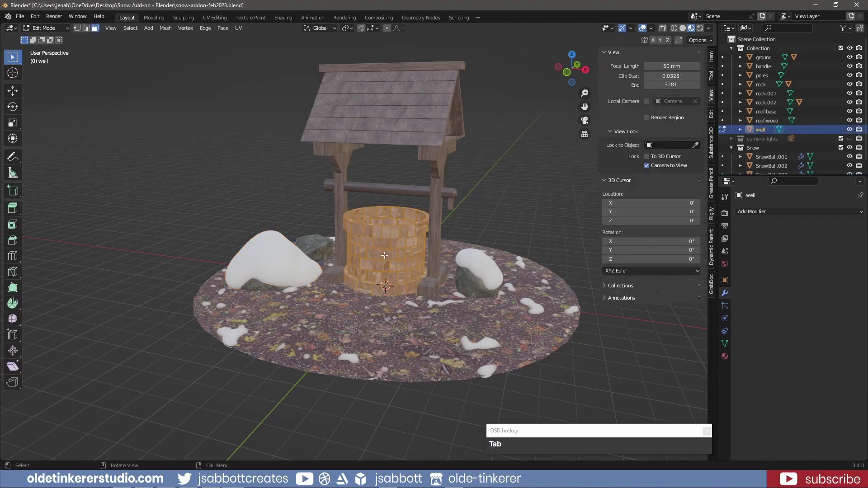
scroll(385, 255, up, 3)
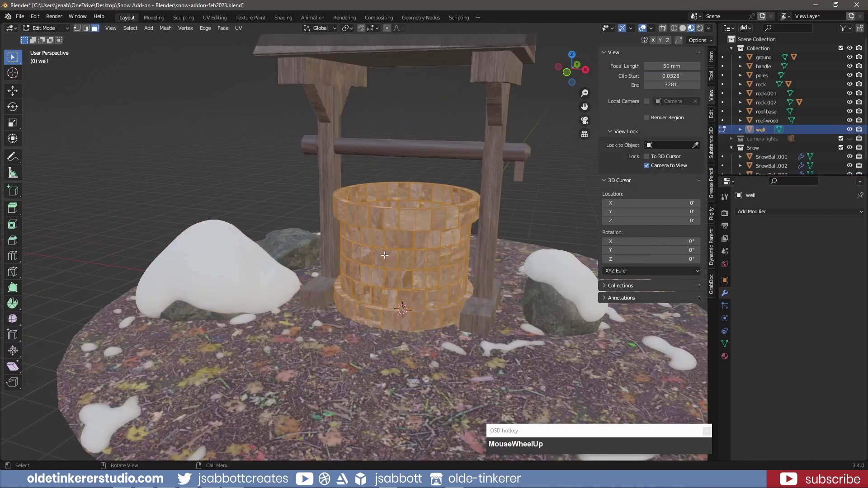
ctrl+middle_drag(385, 255, 411, 221)
click(411, 221)
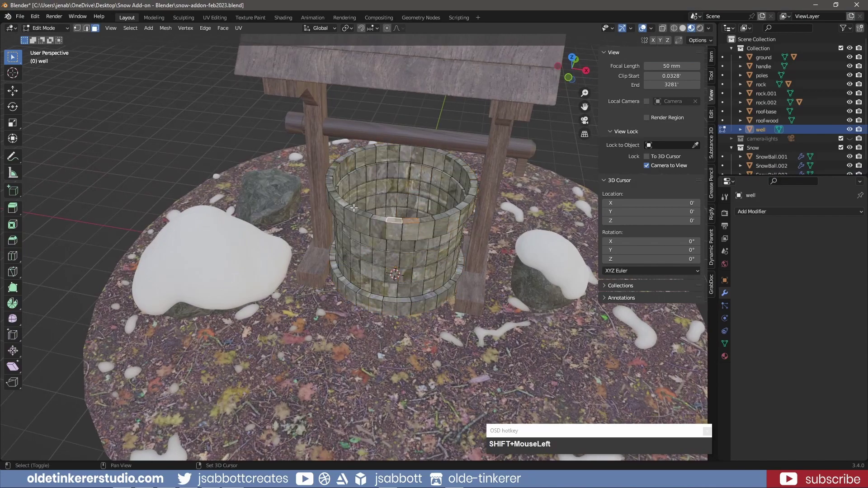
shift+click(401, 234)
mouse_move(401, 234)
middle_down()
mouse_move(440, 325)
mouse_move(287, 405)
mouse_move(455, 363)
middle_up()
shift+click(440, 322)
shift+click(288, 400)
shift+click(407, 364)
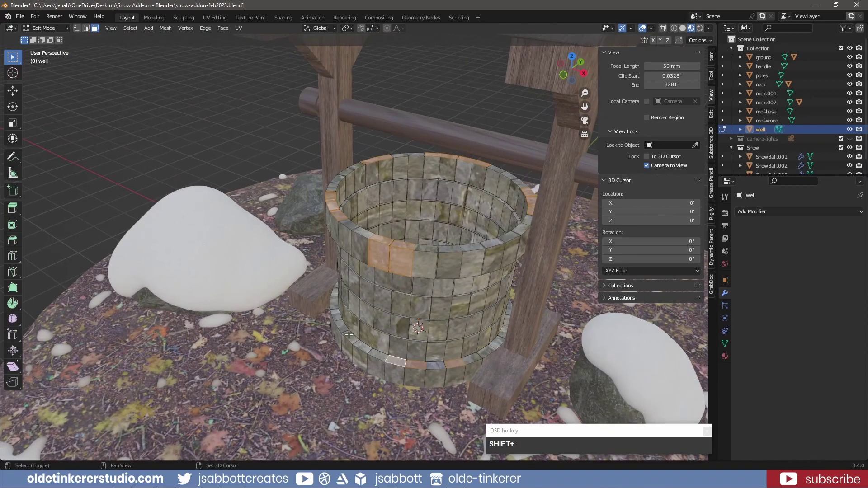
middle_drag(348, 335, 351, 316)
shift+click(351, 315)
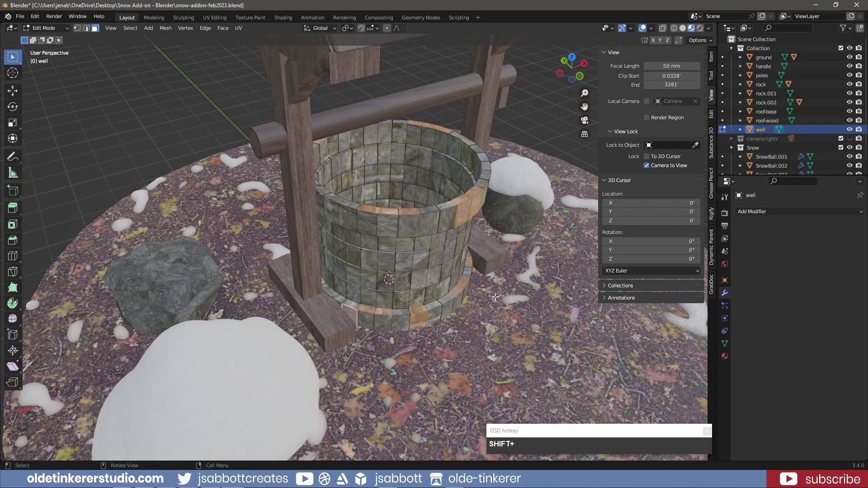
key(Tab)
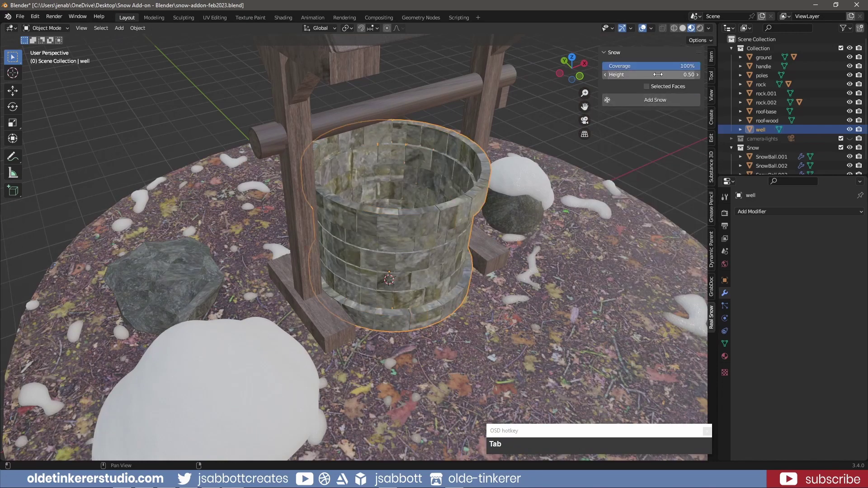
Step: Add snow at 0.30 height limited to the well's selected faces
click(671, 75)
text(.3)
key(Return)
click(645, 86)
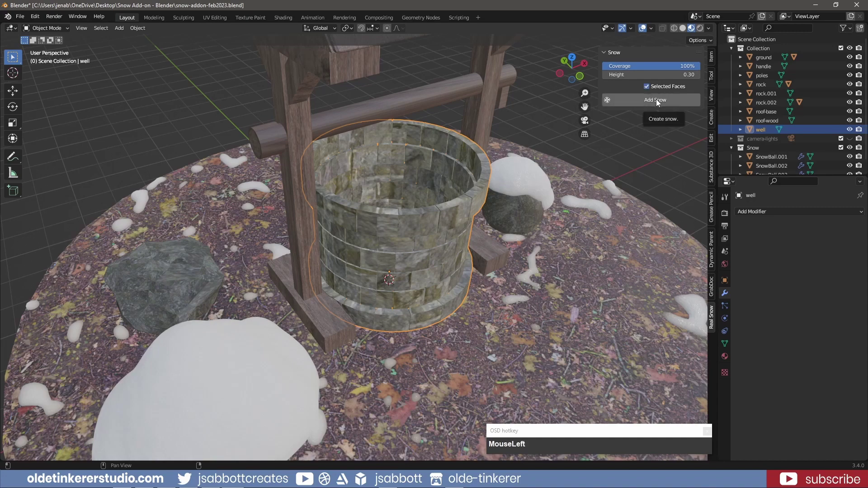
click(655, 99)
middle_drag(629, 225, 574, 206)
scroll(573, 209, down, 2)
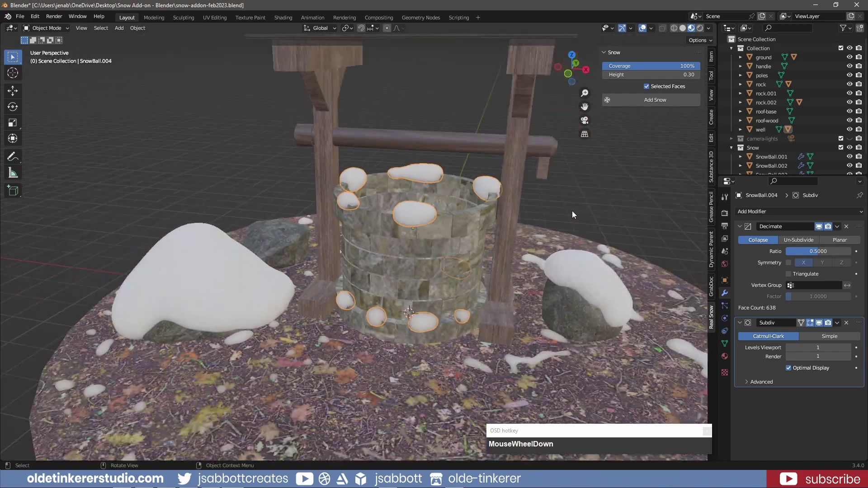